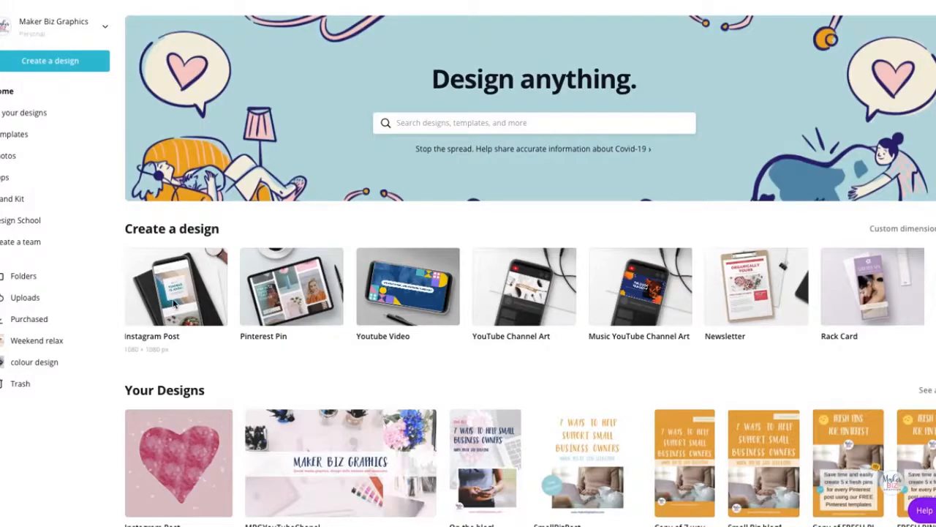
Step: Create an Instagram Post design and fill its page with the uploaded pink watercolour heart image
click(174, 303)
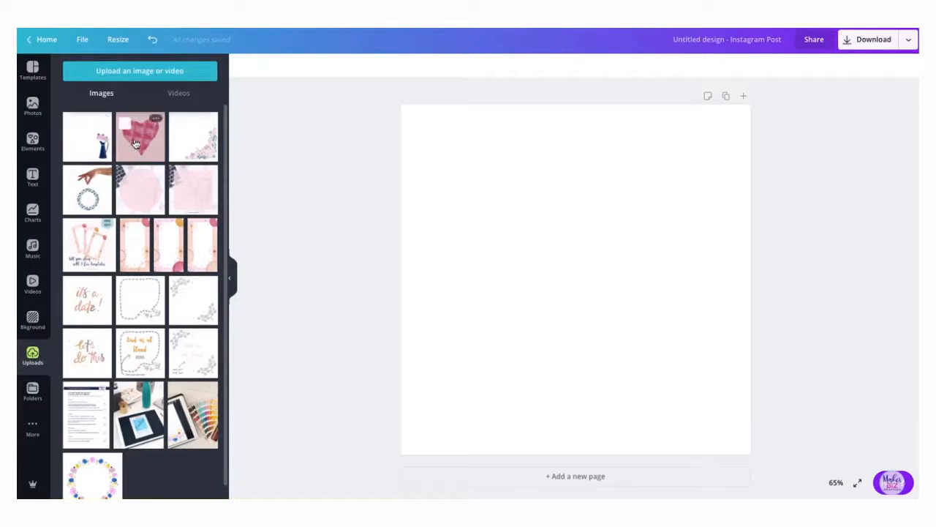
click(135, 144)
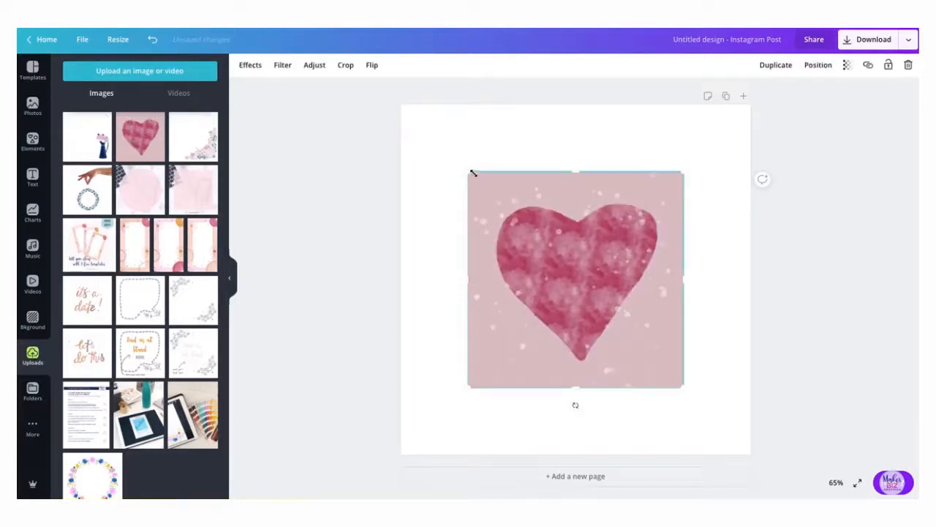
drag(473, 173, 403, 107)
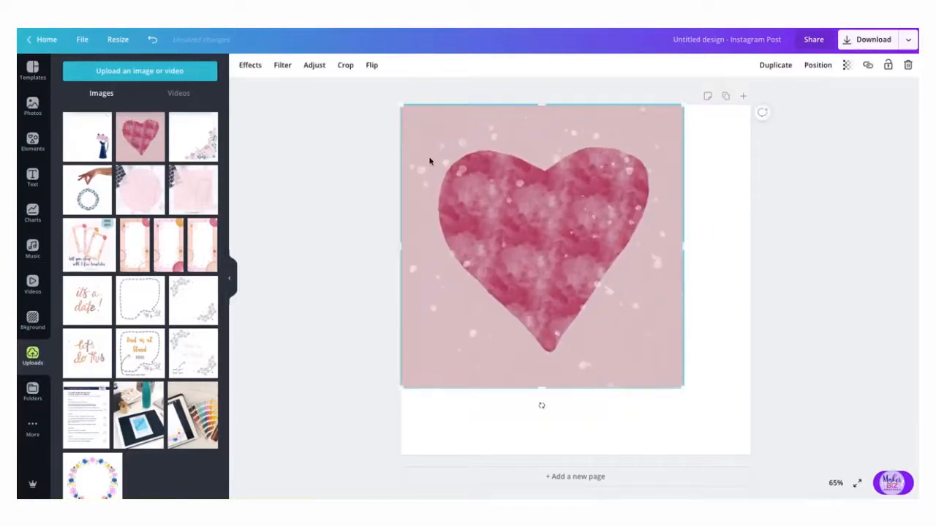
drag(684, 384, 749, 453)
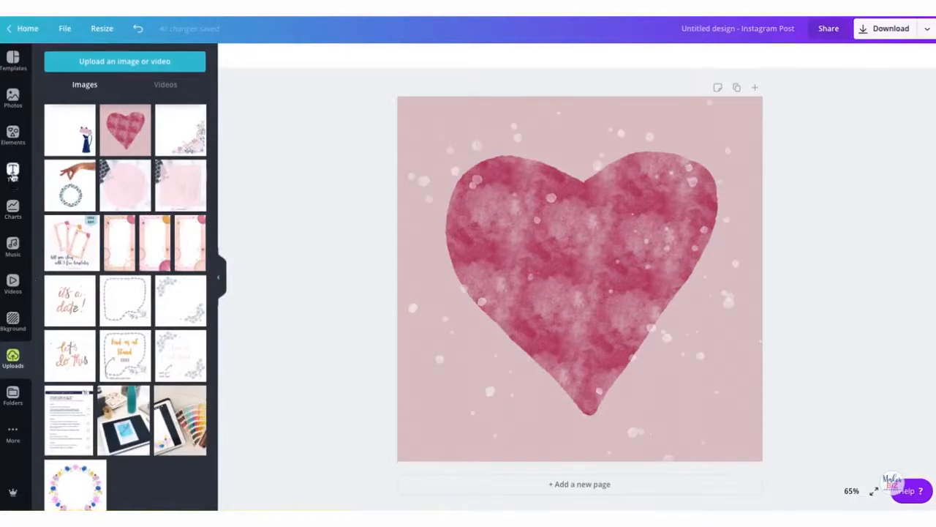
Step: Add a heading to the page reading "New Blog Post"
click(13, 173)
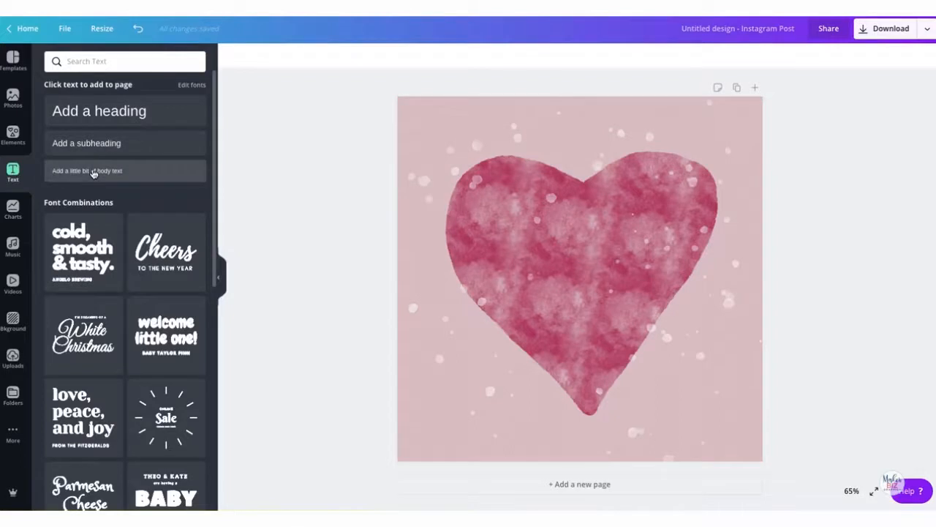
click(114, 117)
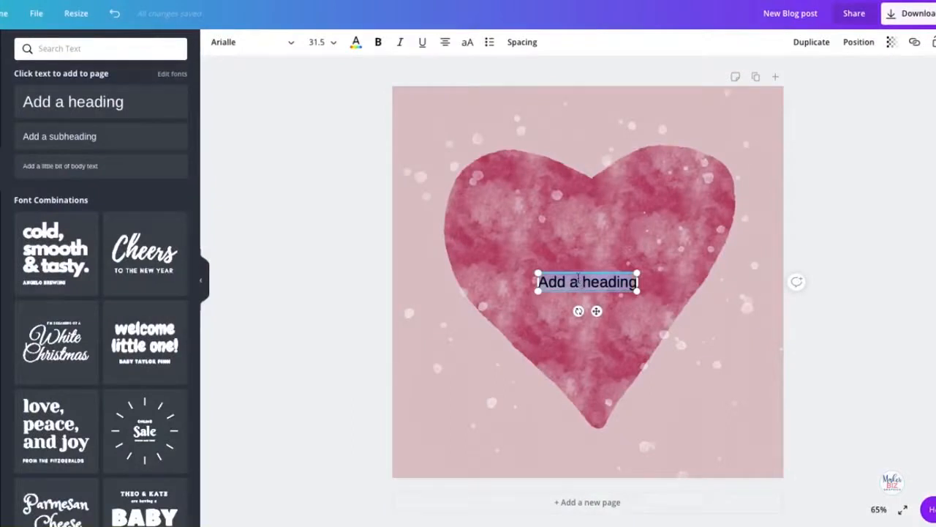
text(New B)
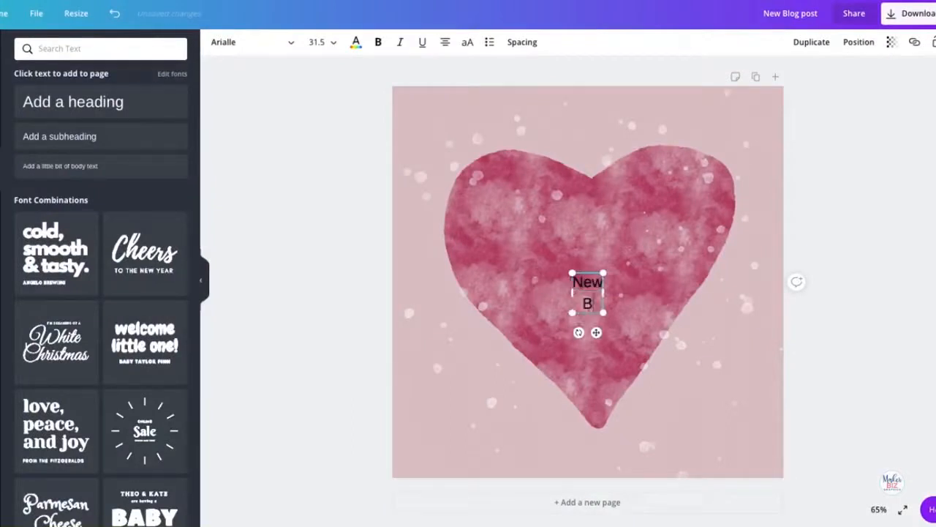
text(log Post)
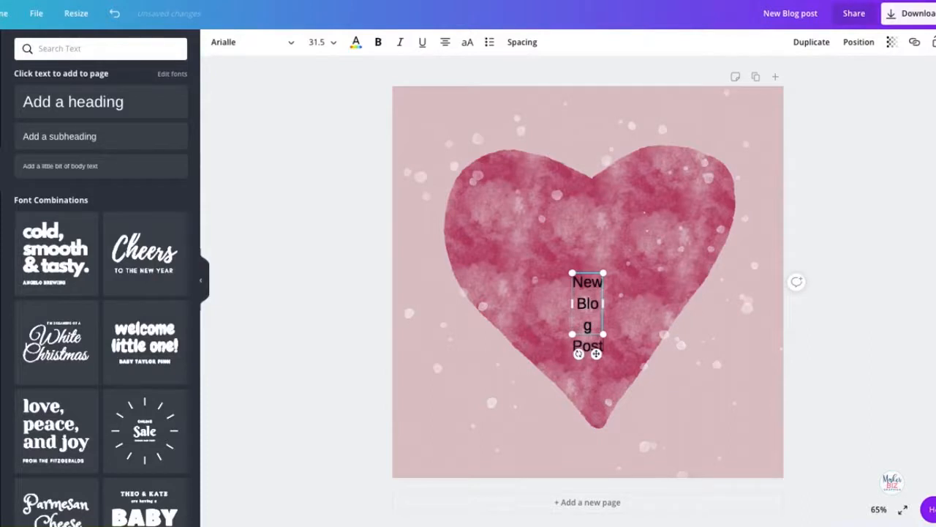
Step: Widen the heading box so each word fits on its own line, and enlarge it to about size 56 inside the heart
drag(603, 303, 601, 270)
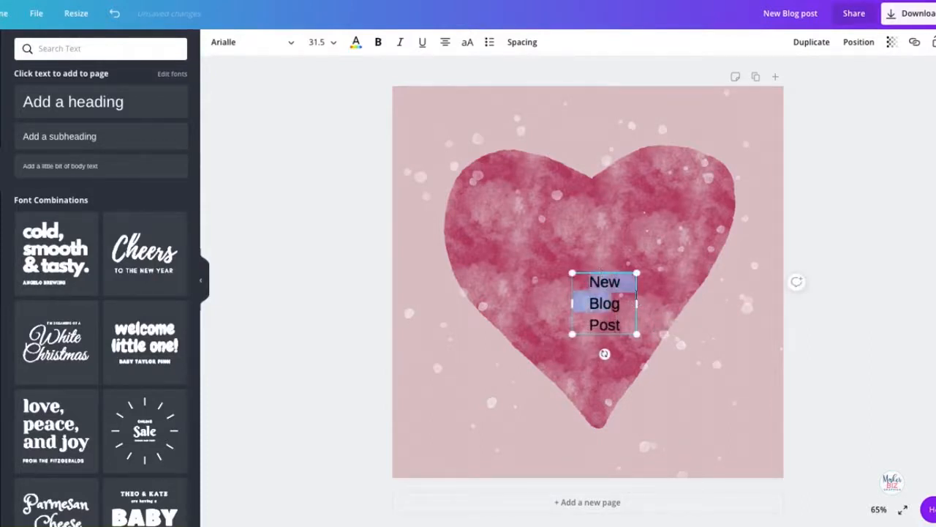
click(832, 294)
drag(608, 293, 675, 200)
drag(630, 247, 608, 249)
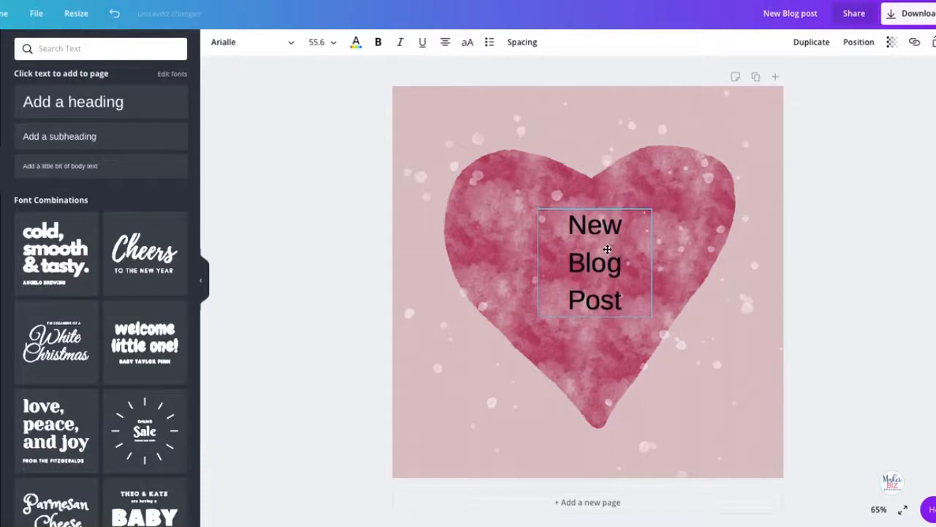
Step: Set the "New Blog Post" heading's font size to 70
click(330, 43)
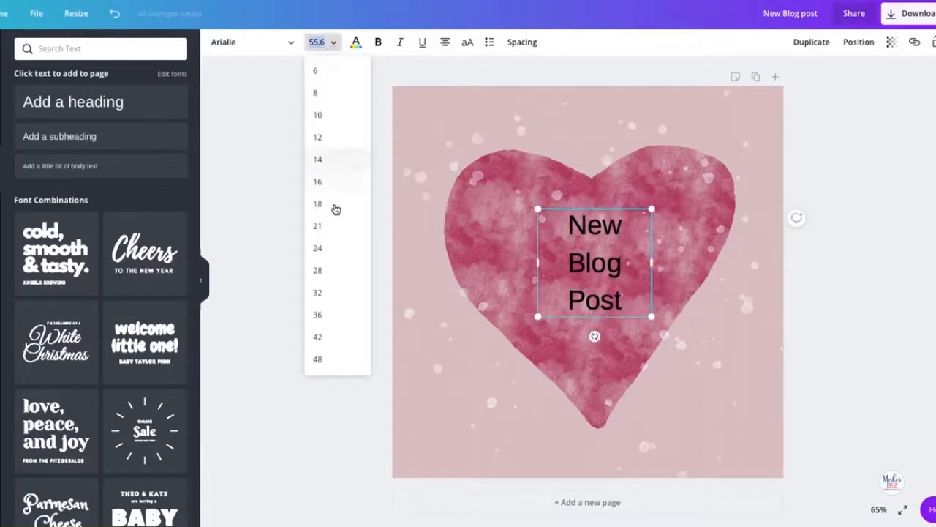
click(324, 43)
click(324, 43)
text(7)
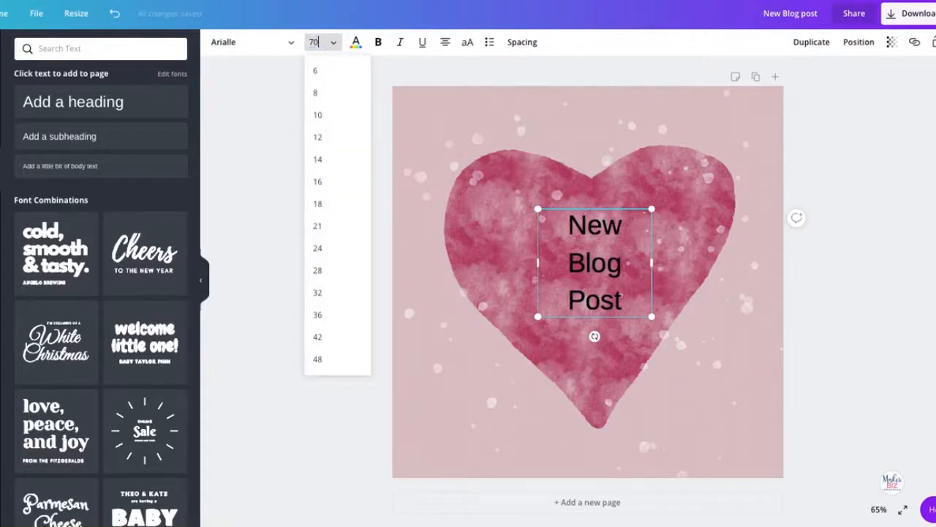
text(0)
key(Return)
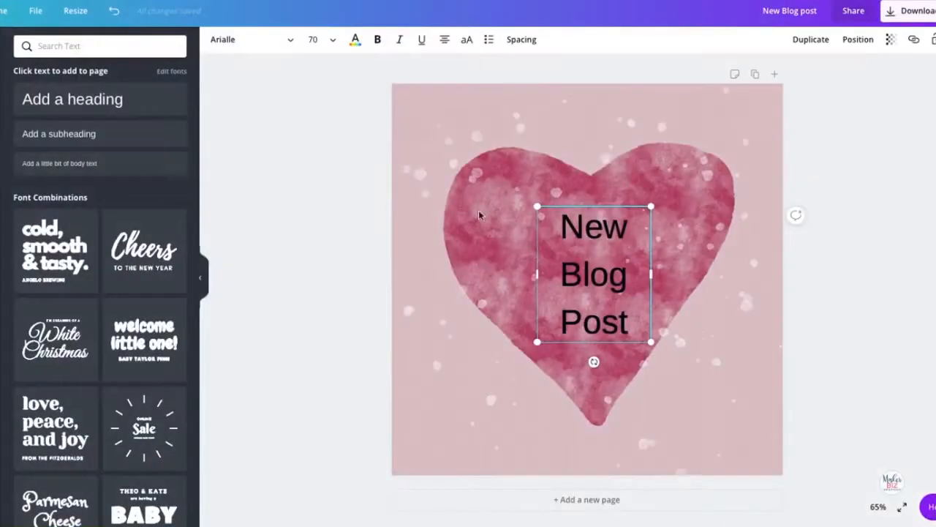
Step: Change the heading's font to Brusher and shift the text slightly upward within the heart
click(262, 46)
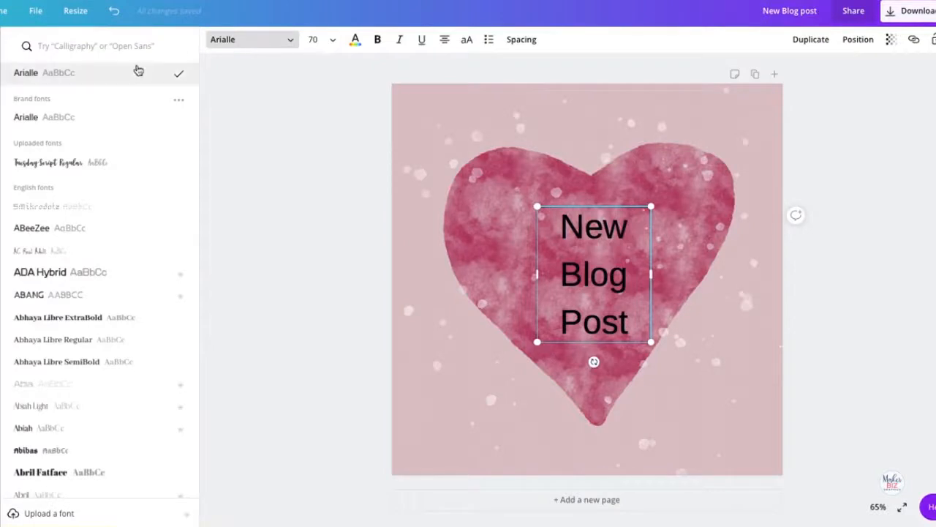
scroll(105, 162, down, 5)
scroll(106, 166, down, 3)
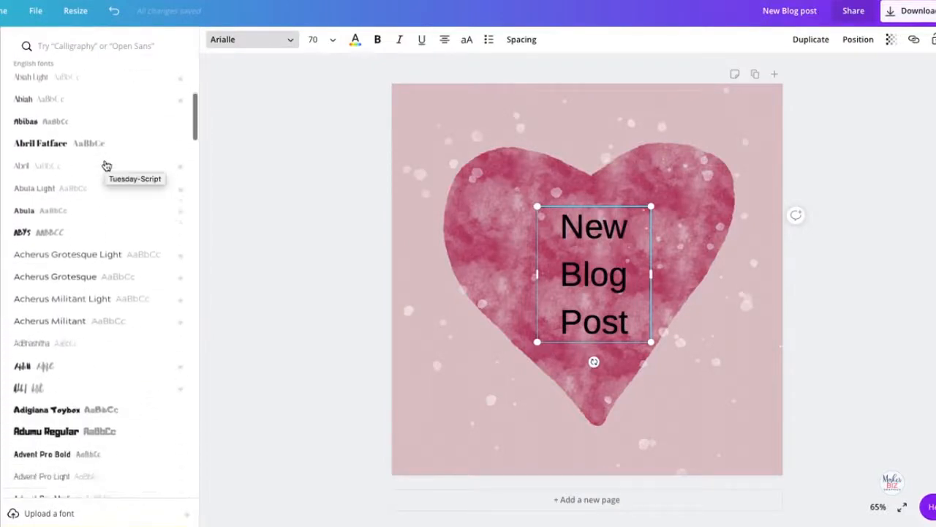
scroll(106, 166, up, 5)
scroll(106, 166, up, 1)
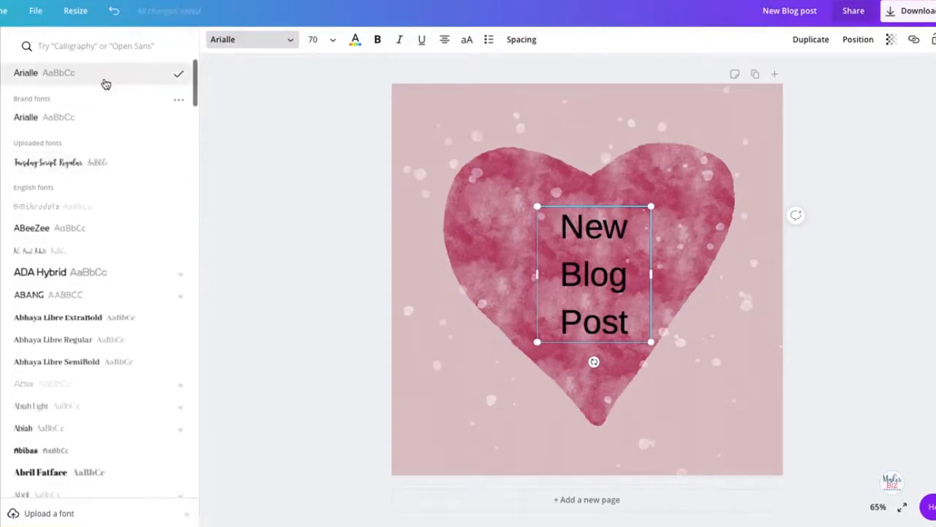
click(98, 46)
text(Brusher)
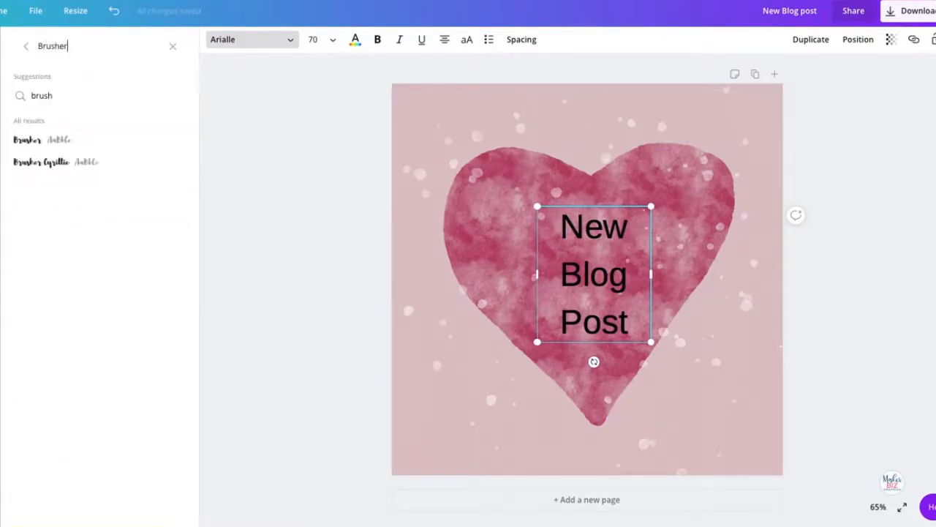
click(76, 147)
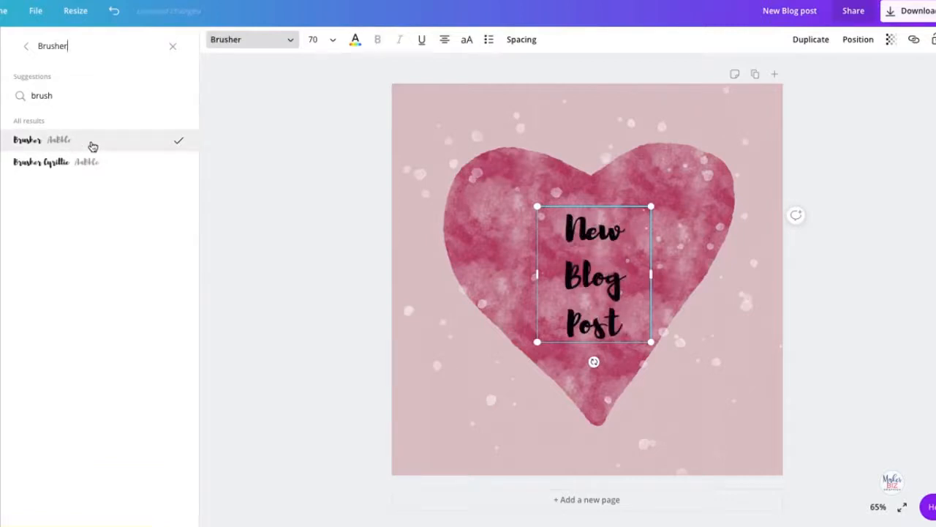
mouse_move(547, 235)
mouse_down()
mouse_move(546, 219)
mouse_move(537, 221)
mouse_move(540, 240)
mouse_move(539, 227)
mouse_up()
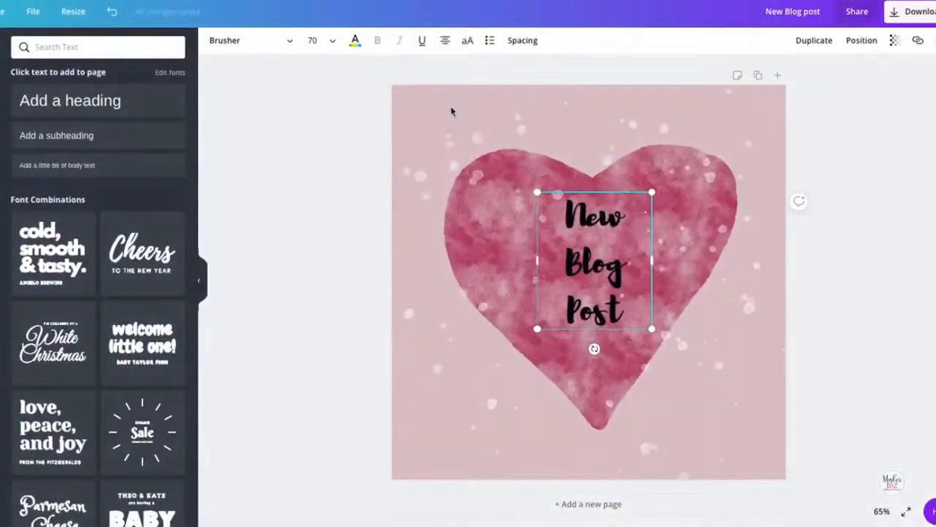
Step: Try left and right alignment on the heading, restore centre alignment, and nudge the text toward the middle of the heart
click(444, 43)
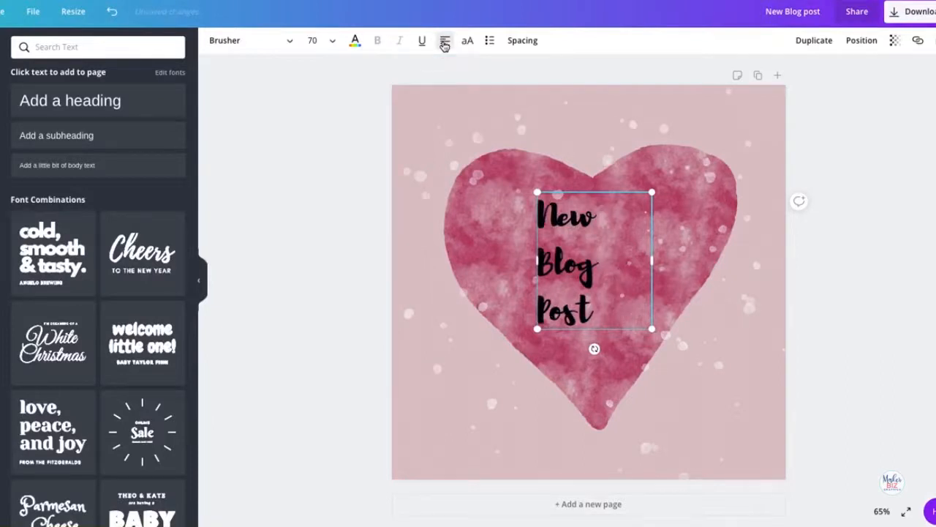
click(444, 44)
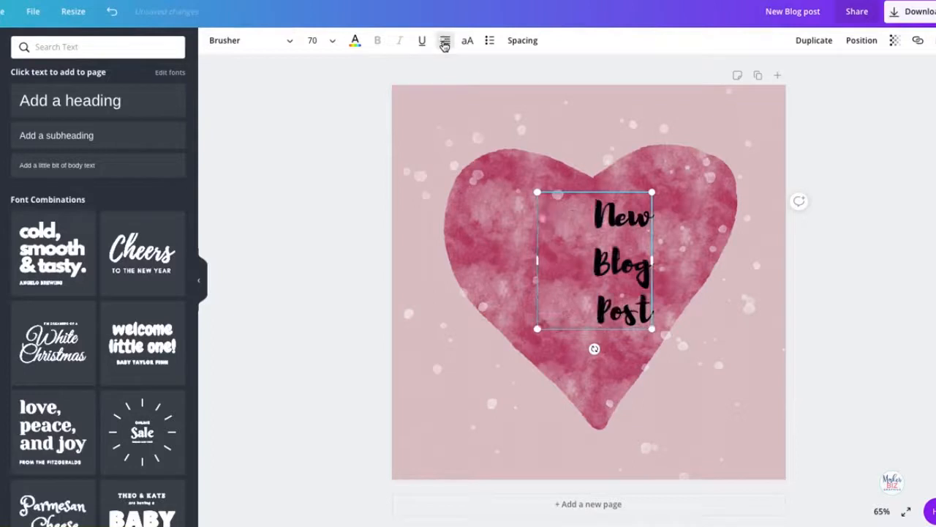
click(444, 44)
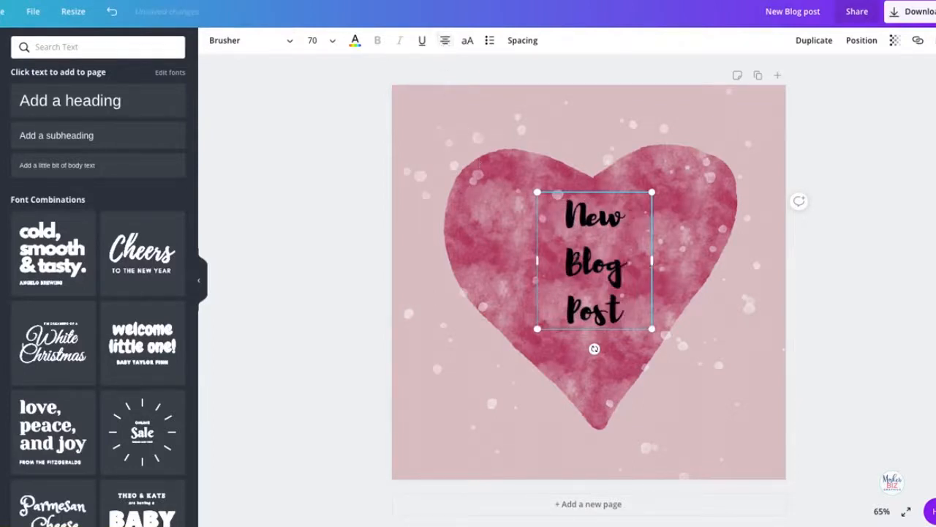
mouse_move(578, 262)
mouse_down()
mouse_move(590, 274)
mouse_move(580, 283)
mouse_move(589, 279)
mouse_move(571, 259)
mouse_up()
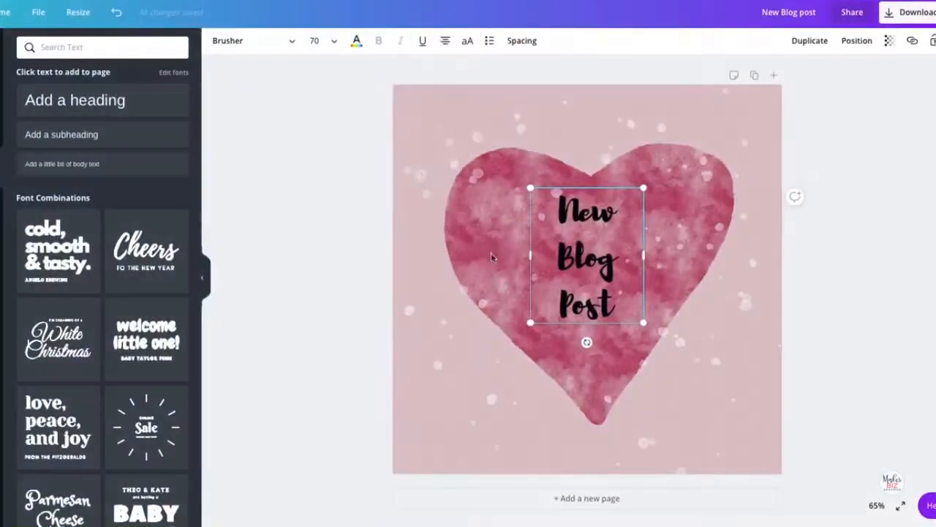
Step: Recolour the heading text off-white with the hex value #fffff
click(356, 44)
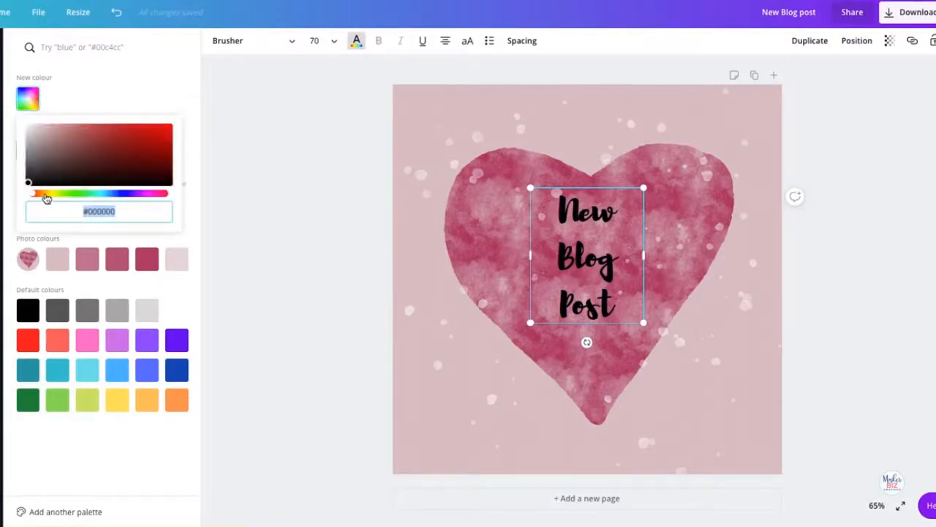
drag(33, 197, 124, 201)
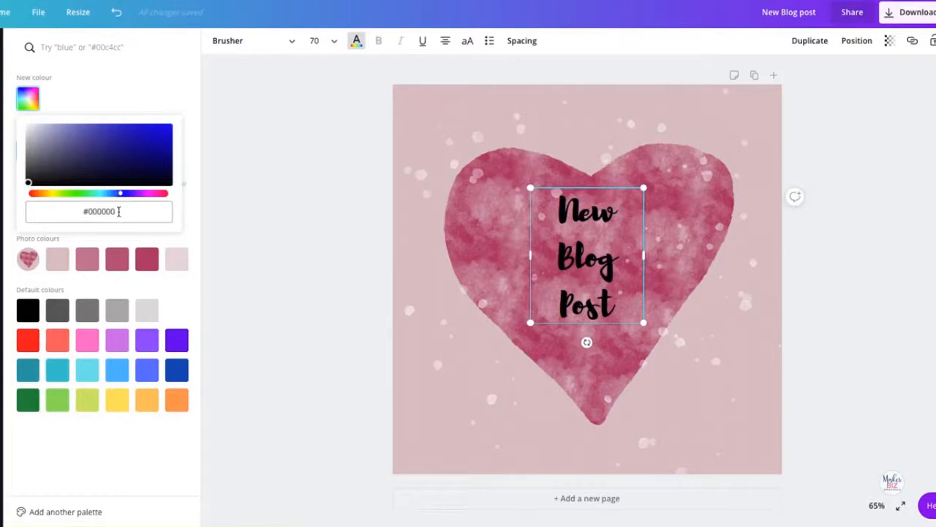
click(119, 212)
double_click(119, 211)
text(ffff)
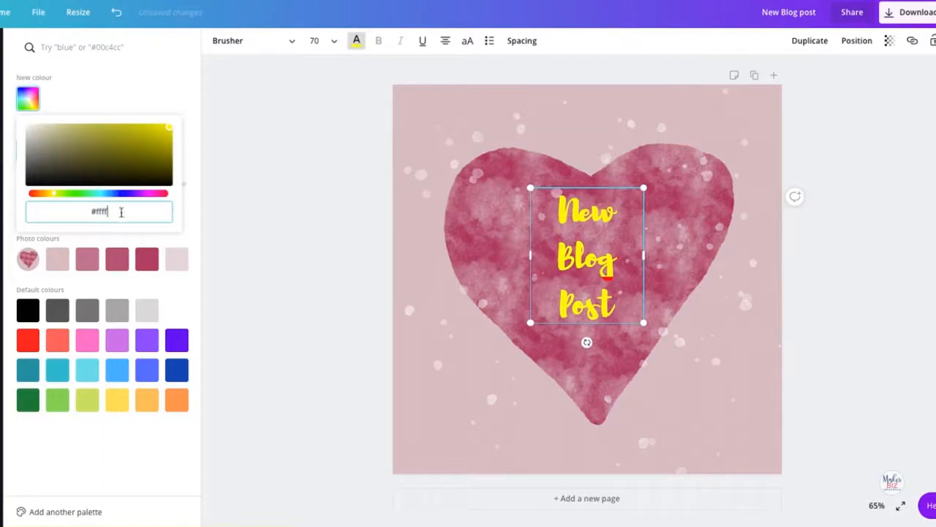
text(ff)
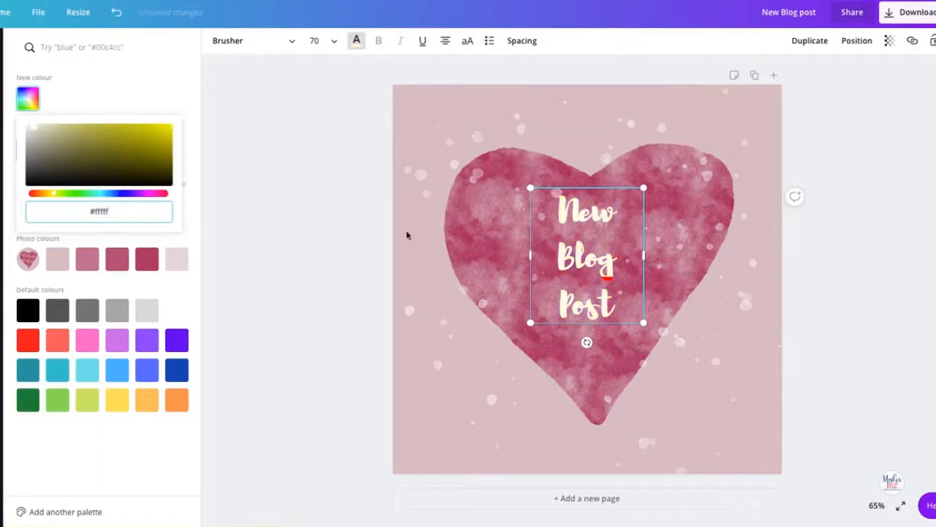
click(440, 239)
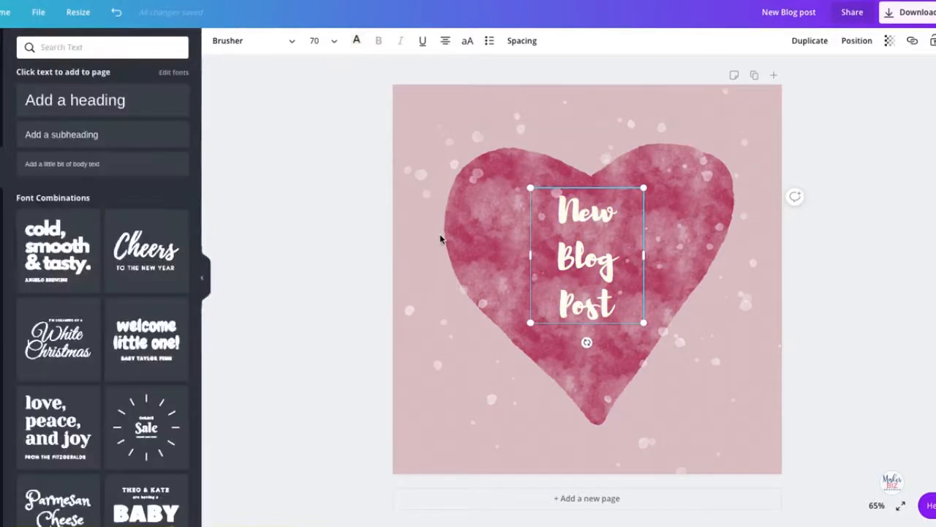